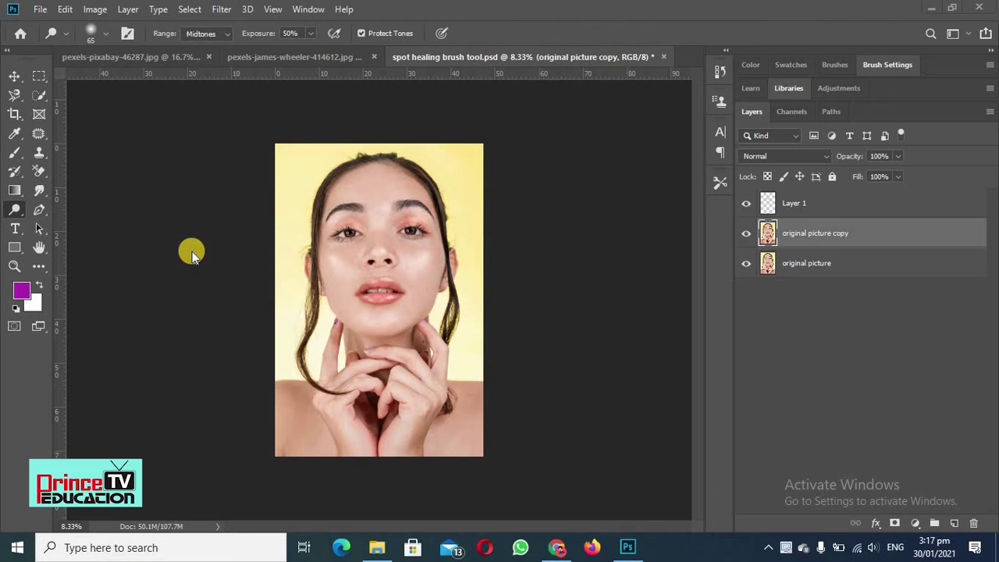
Step: Show the Dodge tool's flyout listing the Dodge, Burn and Sponge tools
right_click(16, 212)
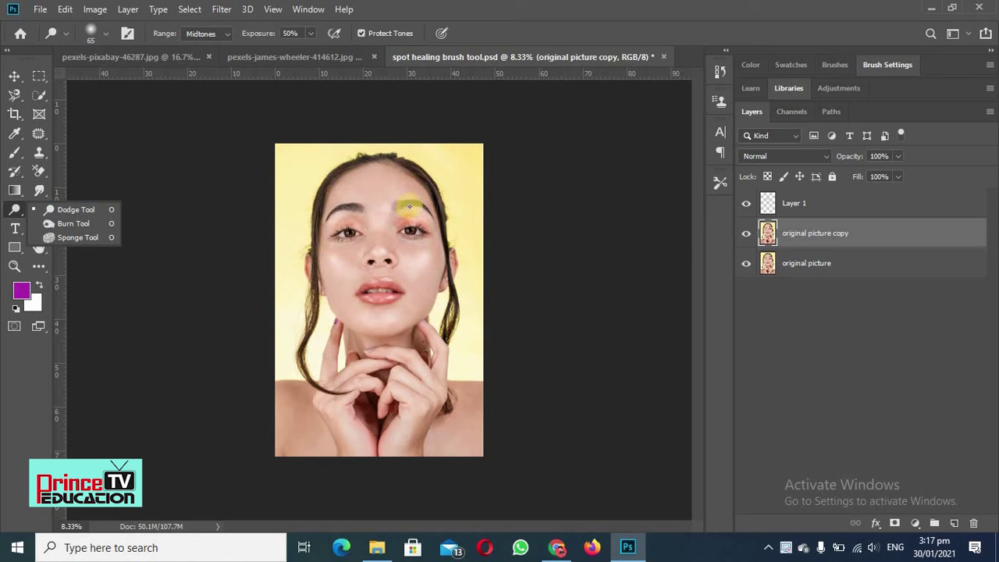
Step: Dismiss the tone-tool flyout, check it once more, and keep the Dodge tool active
left_click(493, 7)
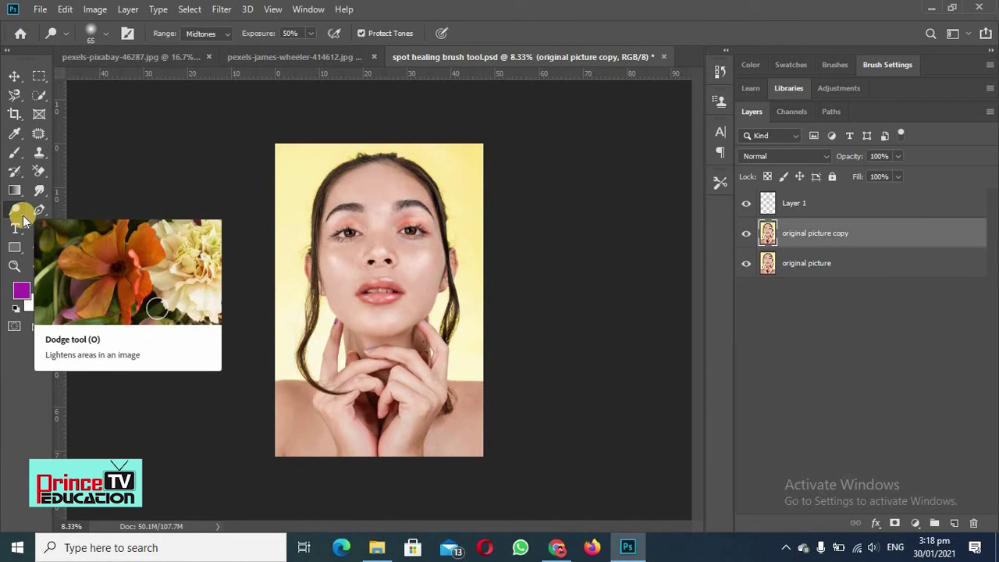
right_click(17, 213)
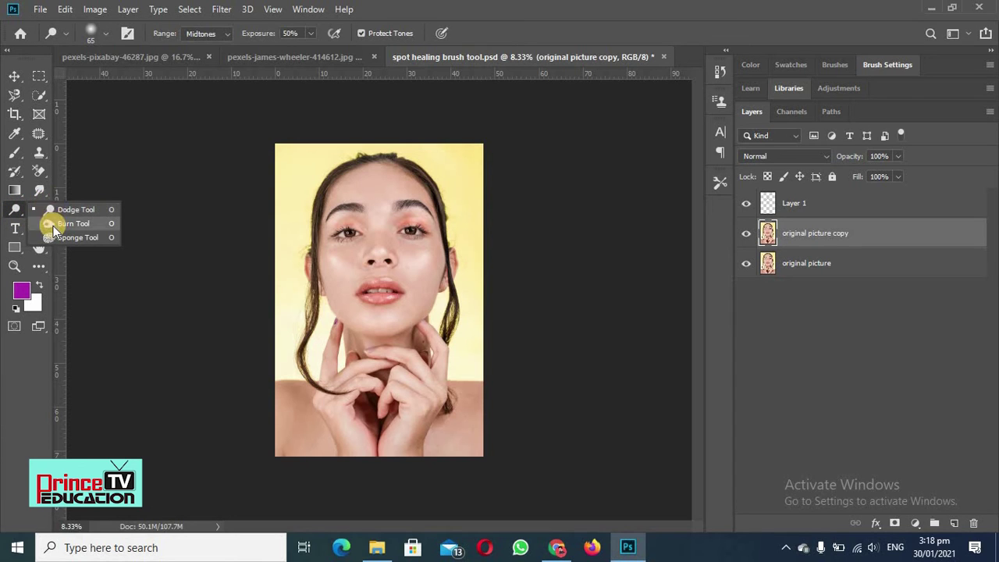
left_click(379, 8)
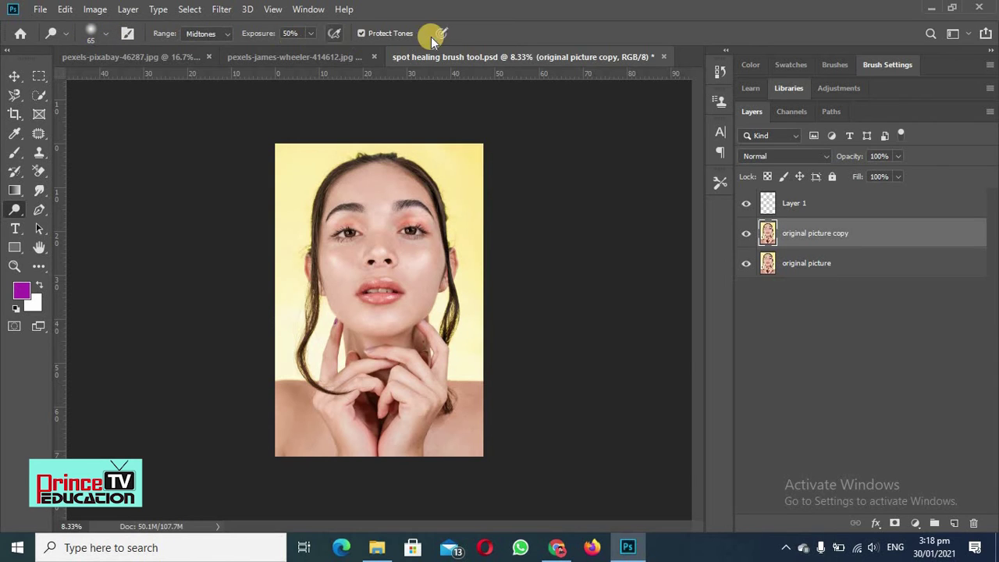
left_click(107, 35)
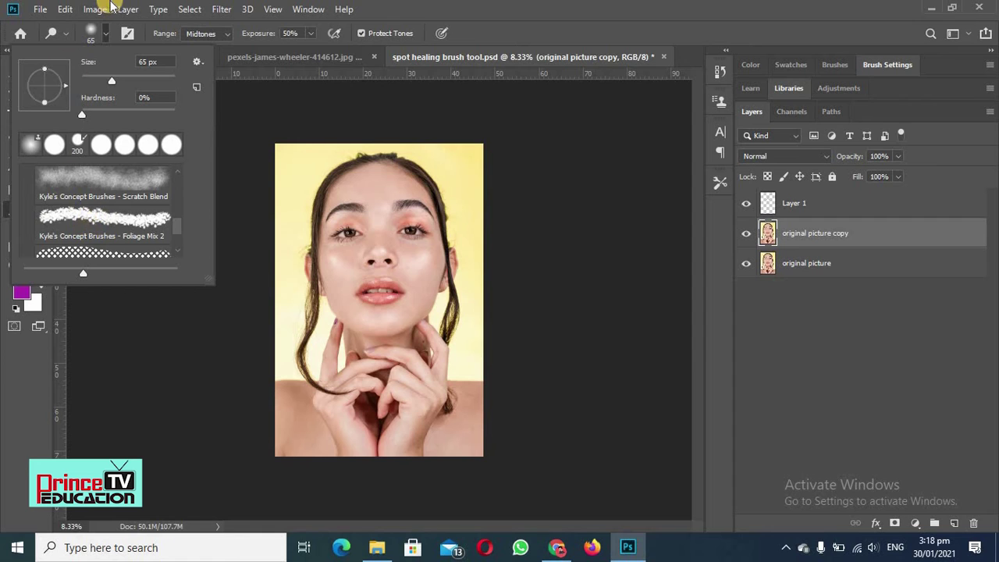
left_click(305, 35)
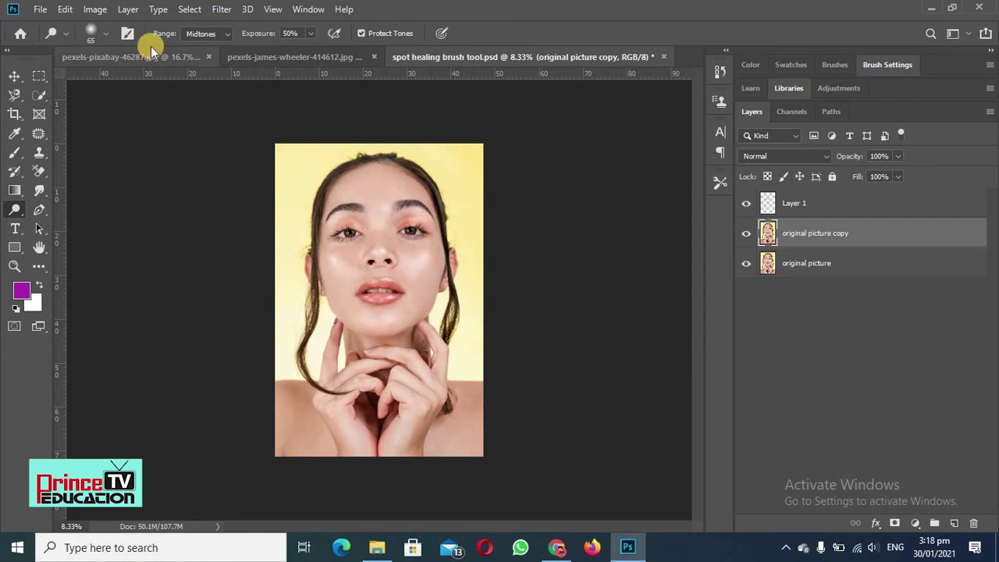
left_click(224, 33)
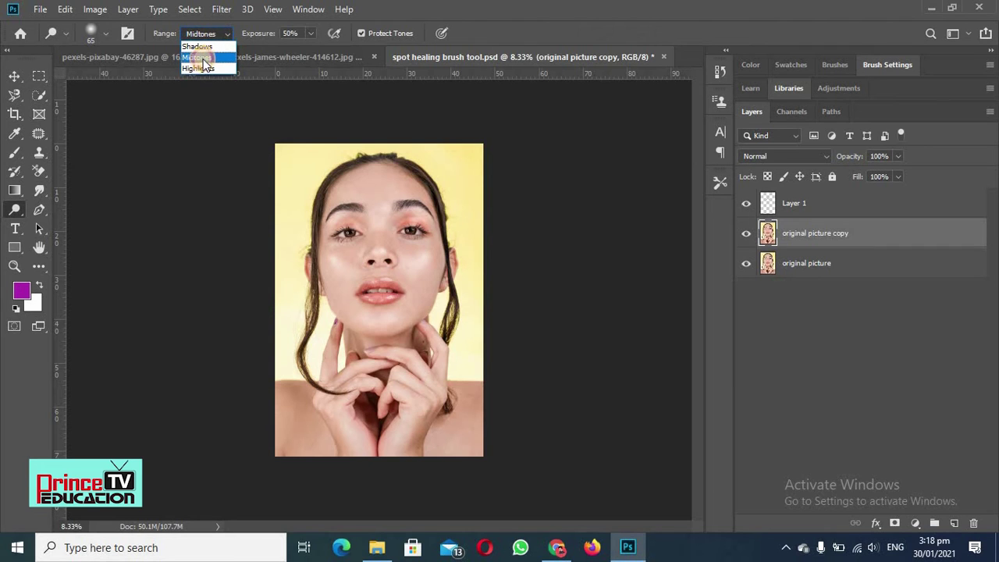
left_click(204, 61)
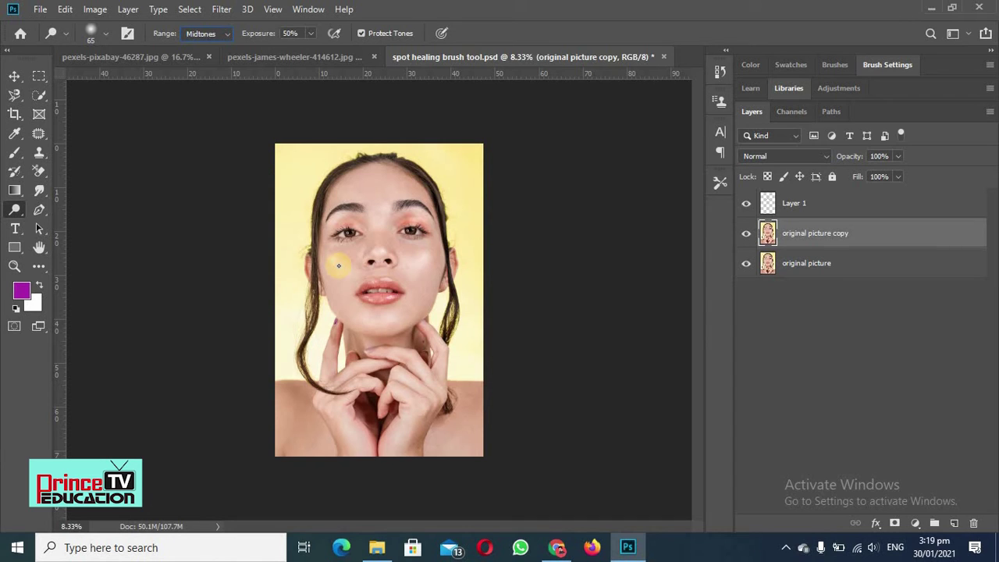
Step: Zoom in to 33.3% on the face and dodge a strong highlight down the right-side cheek
key("z")
left_click(379, 263)
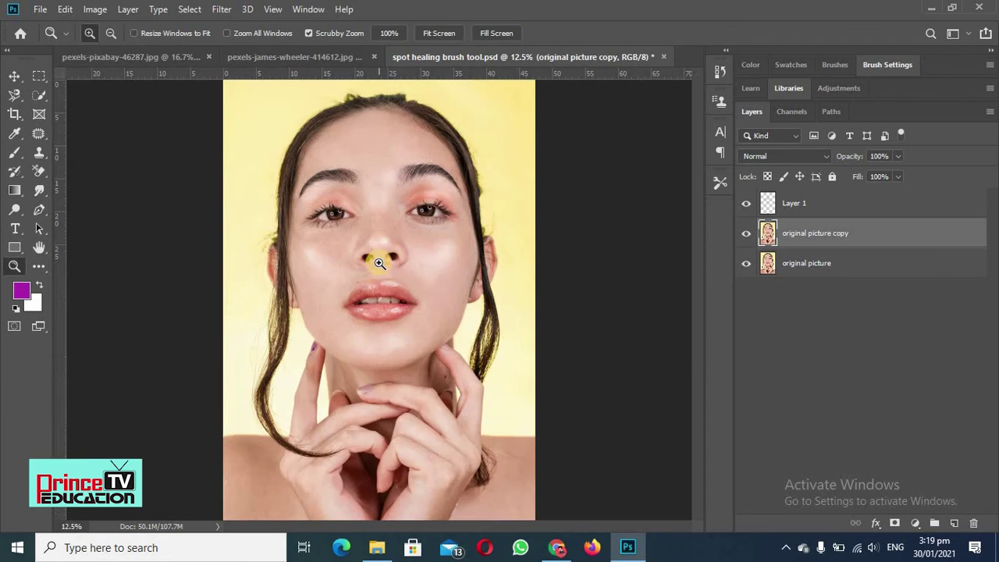
left_click(378, 263)
left_click(378, 263)
left_click(378, 264)
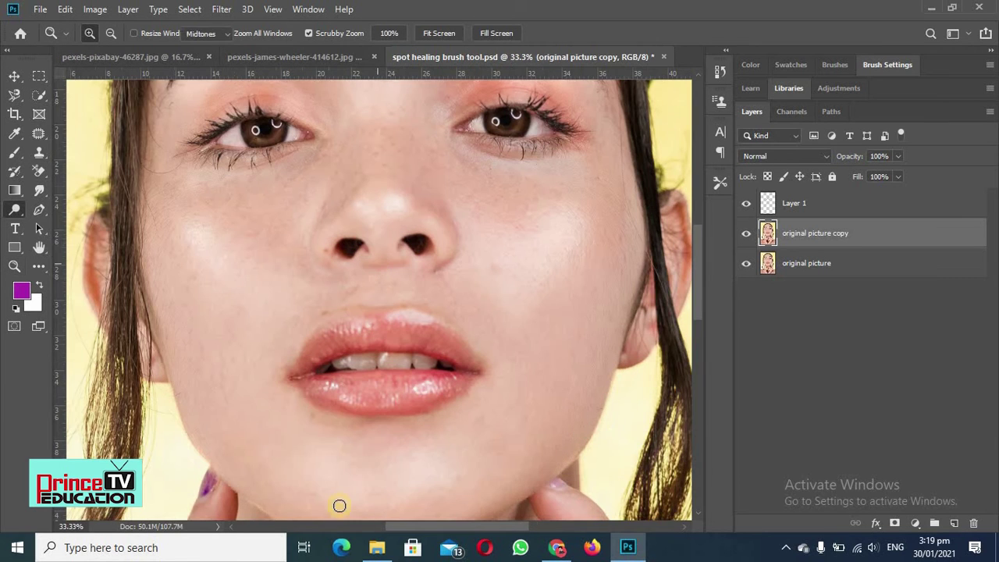
key("o")
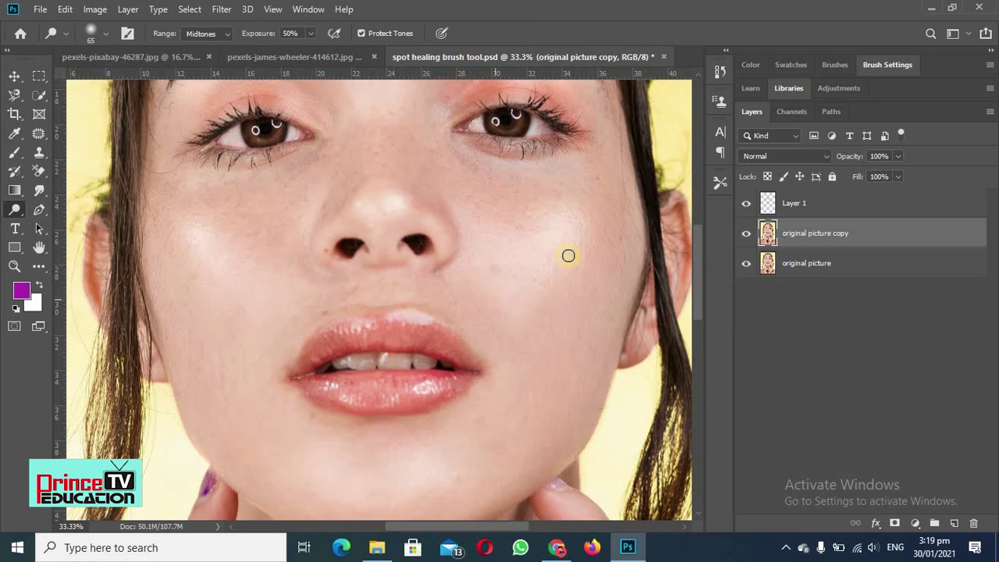
mouse_move(560, 225)
left_mouse_down()
mouse_move(523, 277)
mouse_move(572, 214)
mouse_move(540, 262)
mouse_move(584, 238)
mouse_move(560, 252)
mouse_move(575, 232)
mouse_move(570, 202)
mouse_move(506, 252)
left_mouse_up()
mouse_move(516, 305)
left_mouse_down()
mouse_move(539, 284)
mouse_move(526, 288)
mouse_move(518, 257)
mouse_move(525, 287)
left_mouse_up()
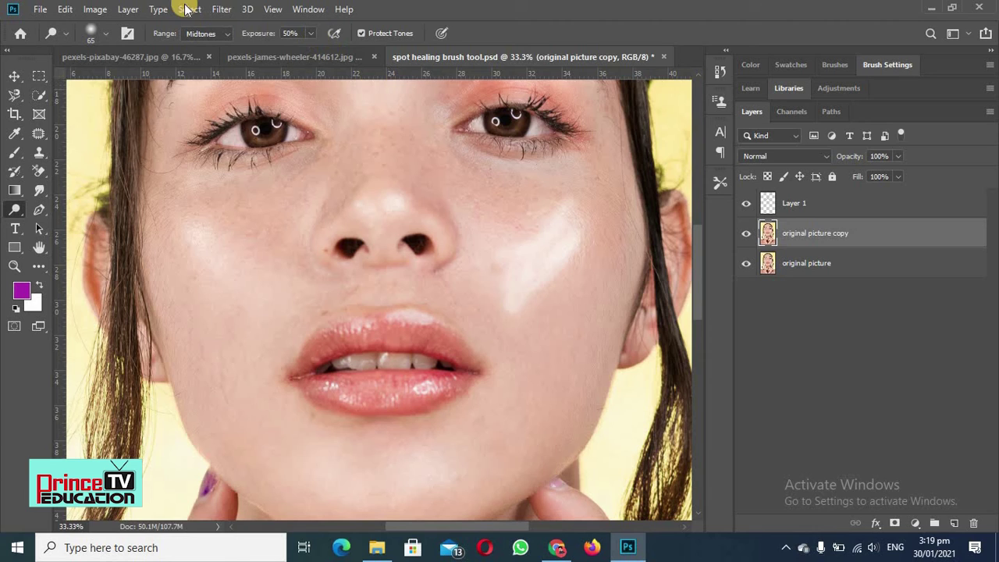
Step: Lower the Dodge exposure to 14% and undo the strong cheek strokes
left_click(309, 32)
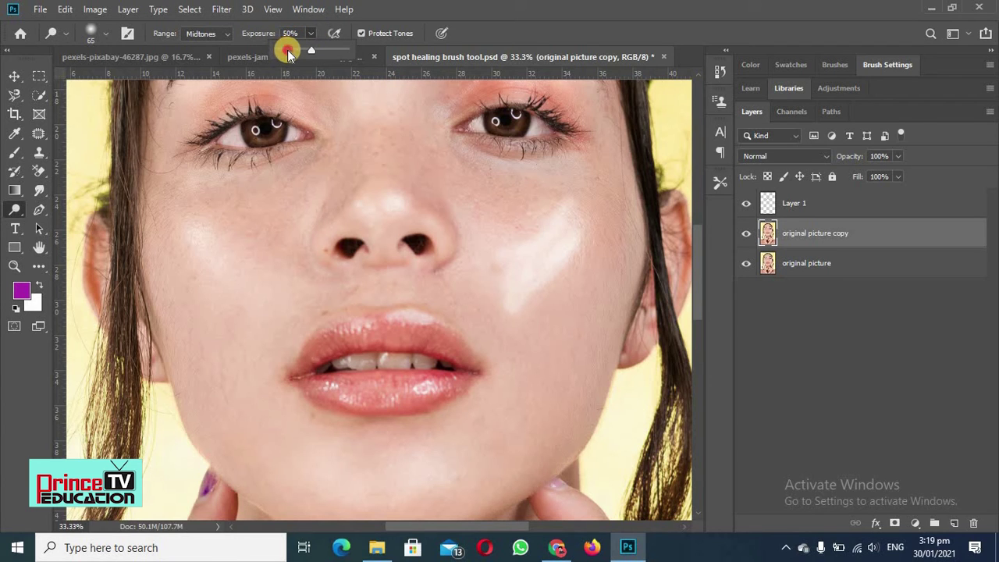
left_click(287, 50)
left_click(524, 235)
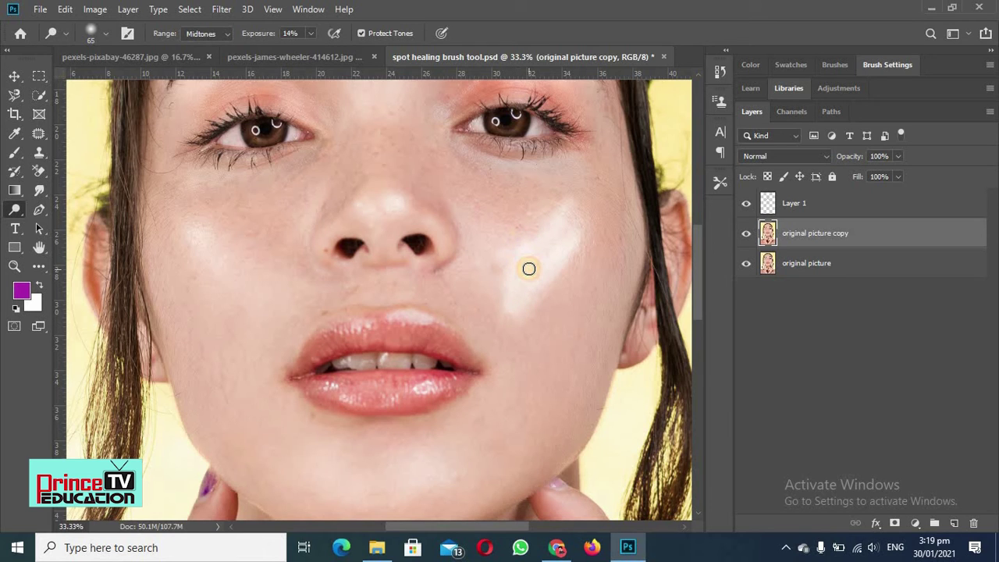
left_click_drag(529, 268, 538, 290)
key("ctrl+z")
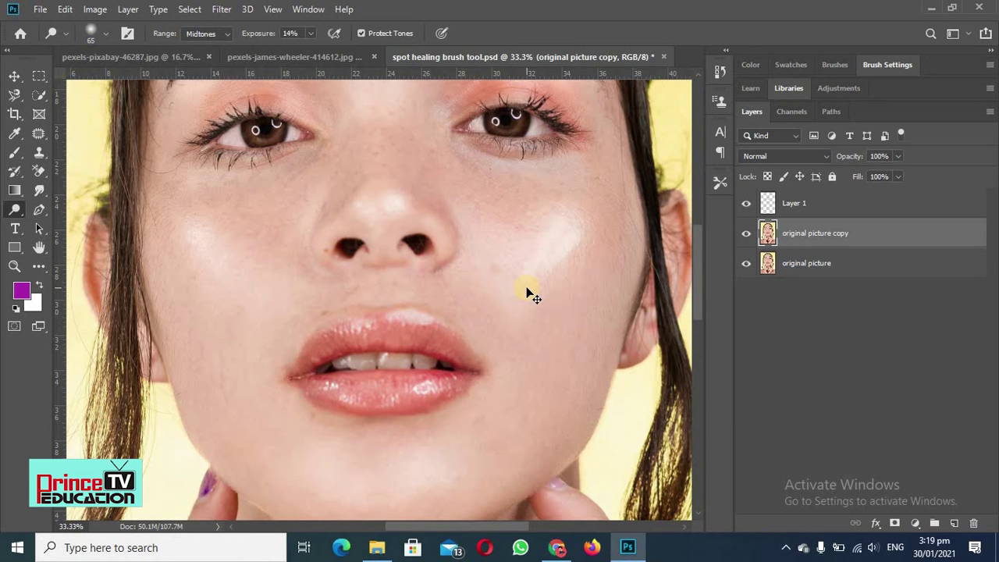
key("ctrl+z")
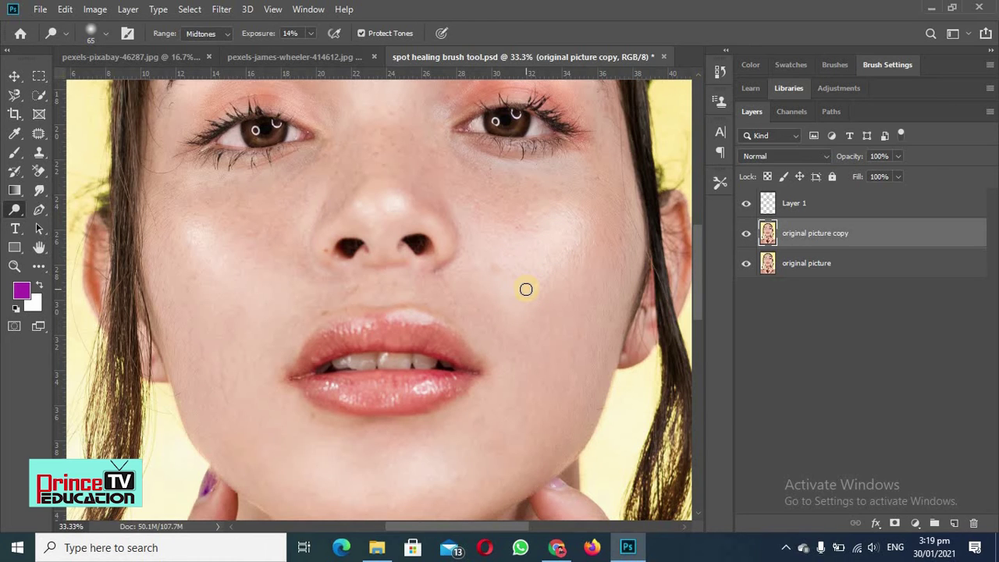
Step: Dab four light dodge highlights across the cheek
left_click(579, 241)
left_click(549, 248)
left_click(547, 324)
left_click(520, 286)
Step: Delete the 'original picture copy' layer and lower the Dodge exposure to 6%
key("Delete")
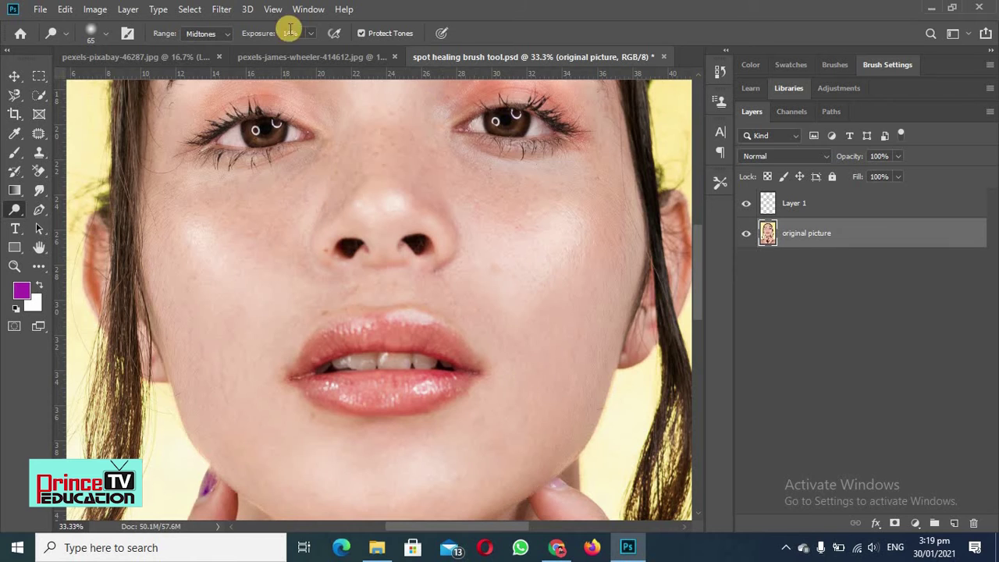
left_click(312, 36)
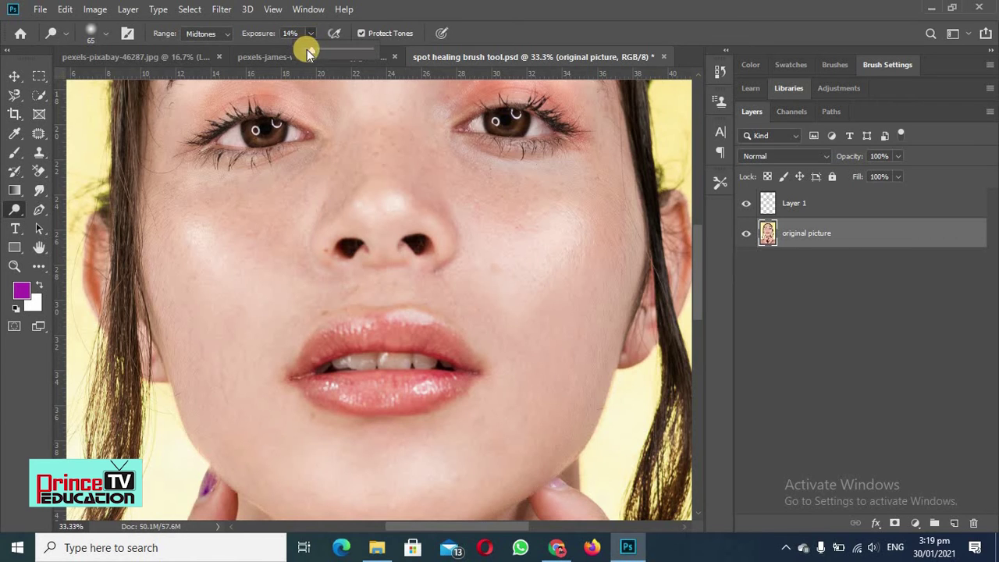
left_click_drag(307, 49, 216, 164)
left_click(109, 36)
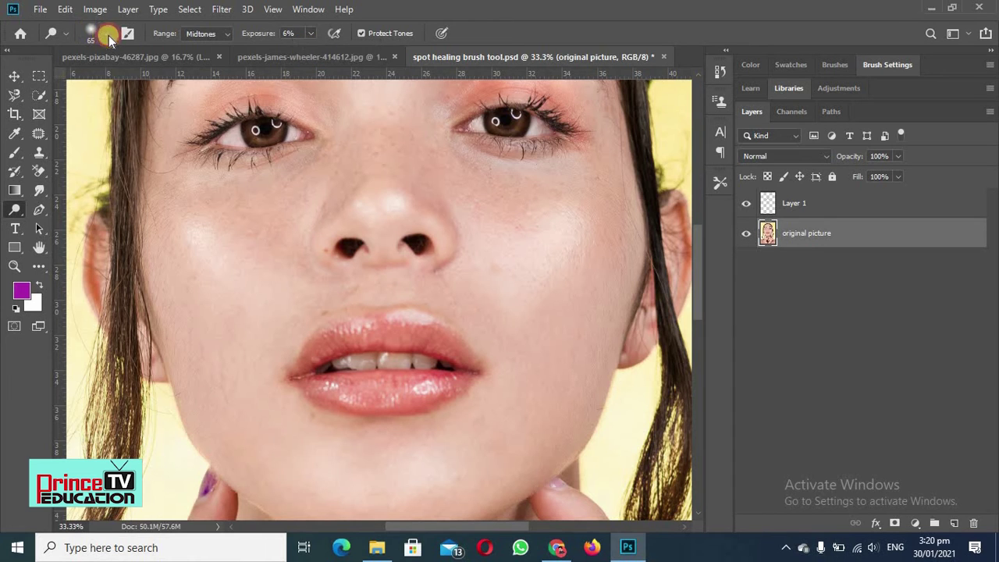
Step: Choose the 65 px Soft Round brush from the General Brushes presets
left_click(105, 36)
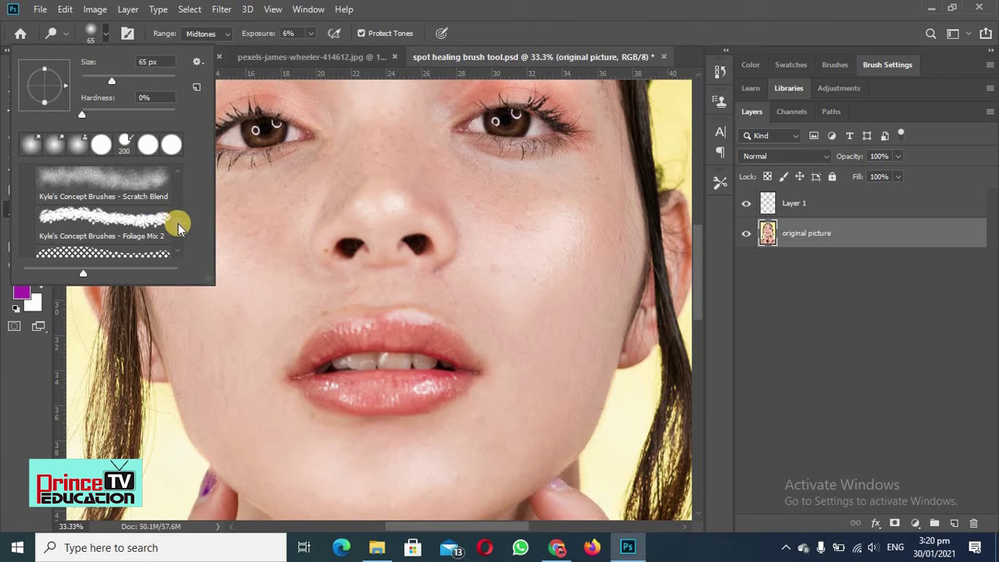
left_click(175, 172)
left_click(176, 170)
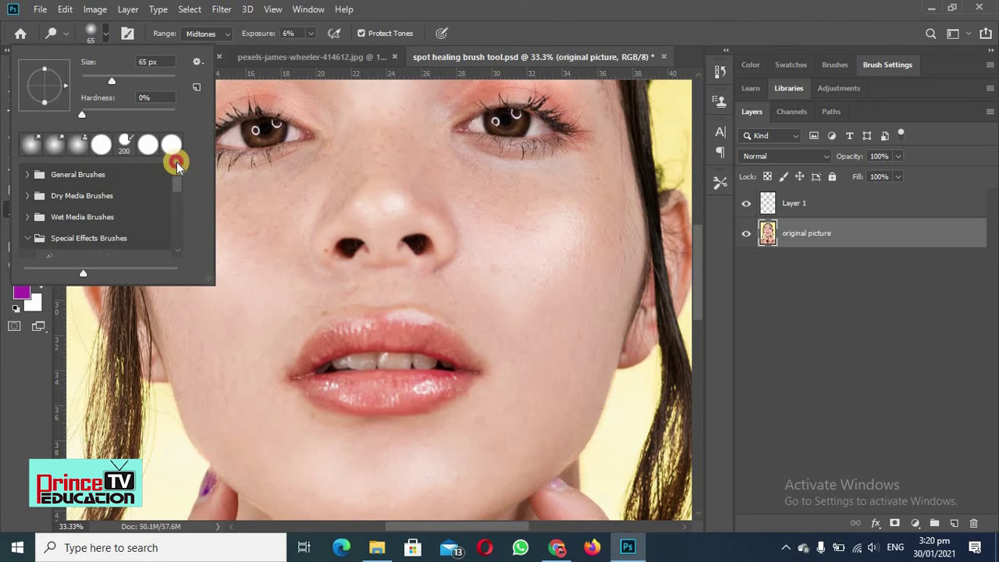
left_click(27, 179)
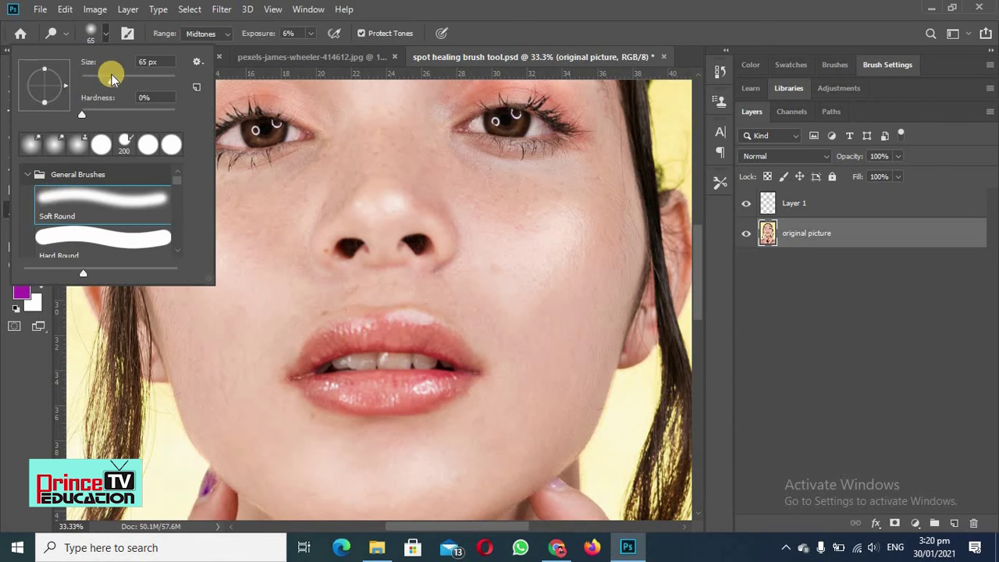
left_click(529, 6)
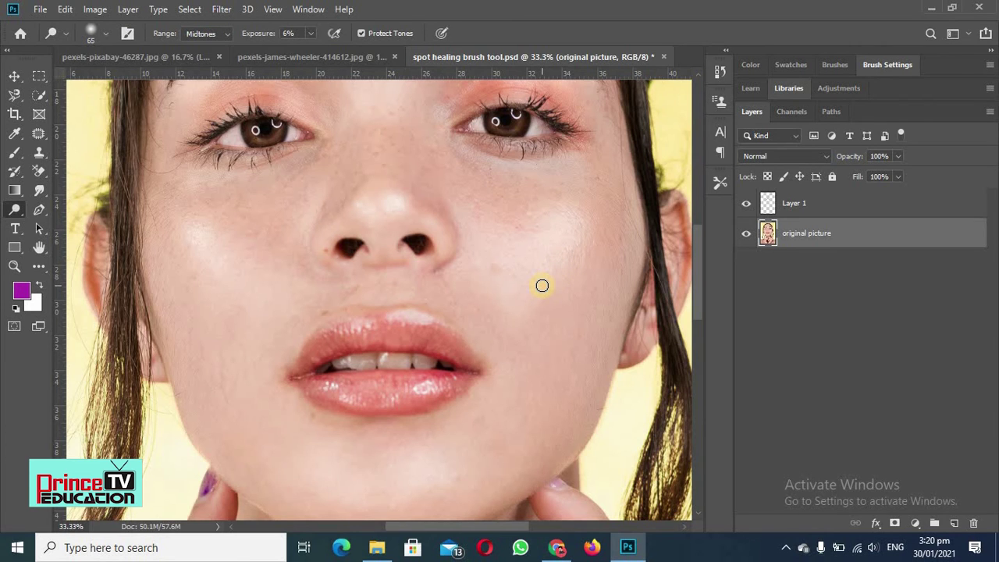
Step: Enlarge the brush to 150 px and softly dodge the cheek and the fingertip under the jaw
key("bracketright")
key("bracketright")
key("bracketright")
mouse_move(543, 267)
left_mouse_down()
mouse_move(511, 323)
mouse_move(475, 297)
left_mouse_up()
mouse_move(519, 321)
left_mouse_down()
mouse_move(566, 263)
mouse_move(523, 324)
mouse_move(533, 280)
mouse_move(544, 287)
mouse_move(495, 298)
left_mouse_up()
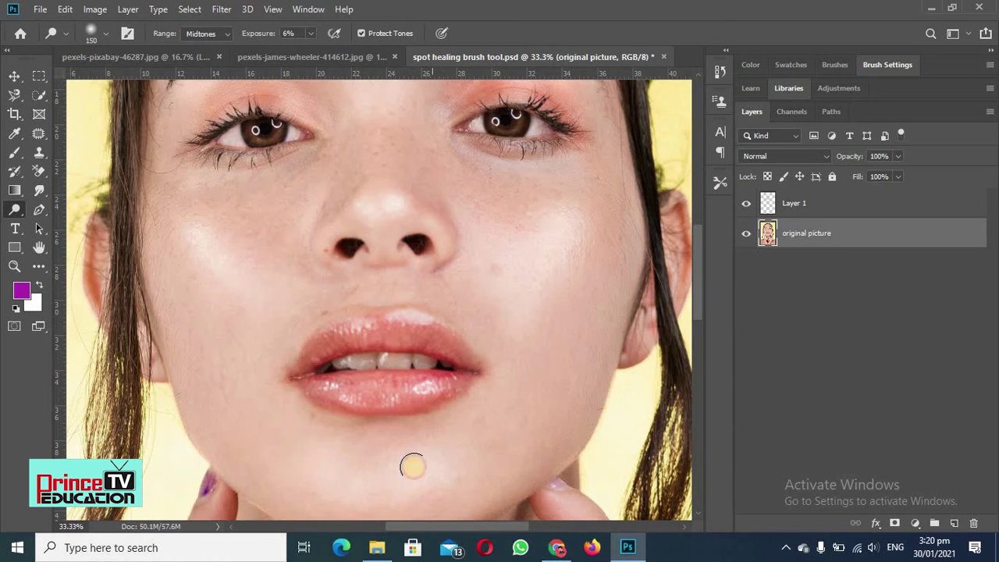
scroll(413, 466, "down", 3)
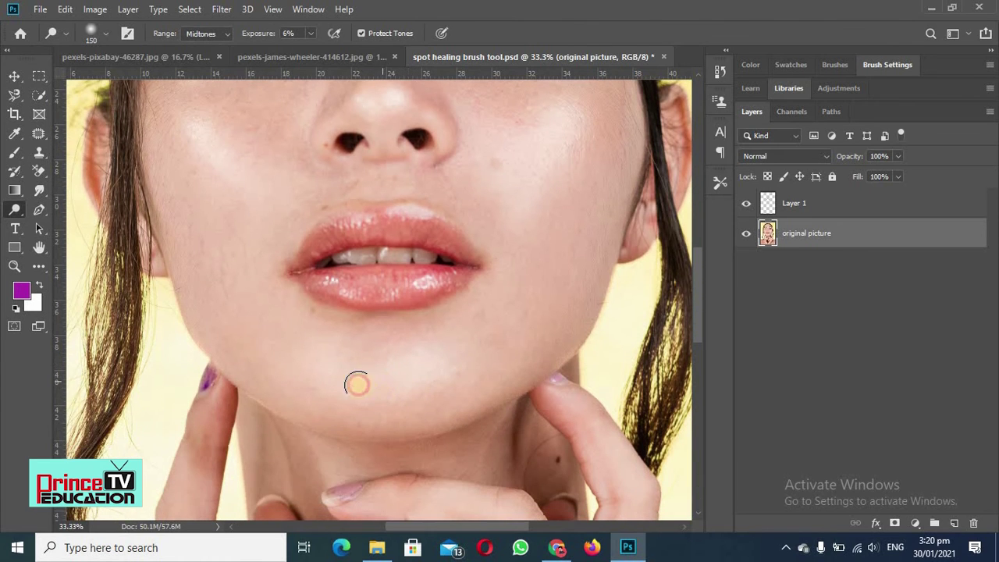
scroll(375, 381, "down", 4)
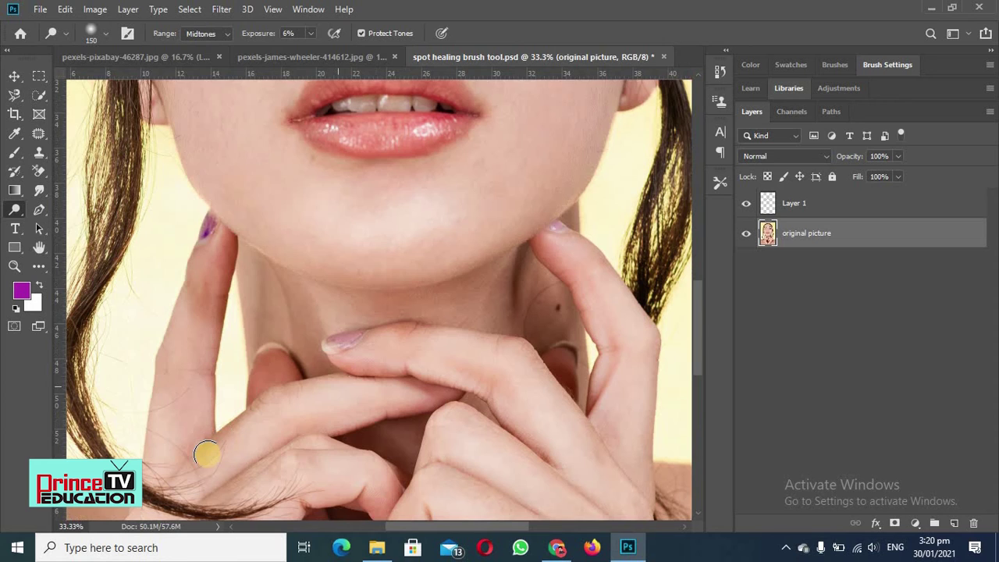
left_click(268, 423)
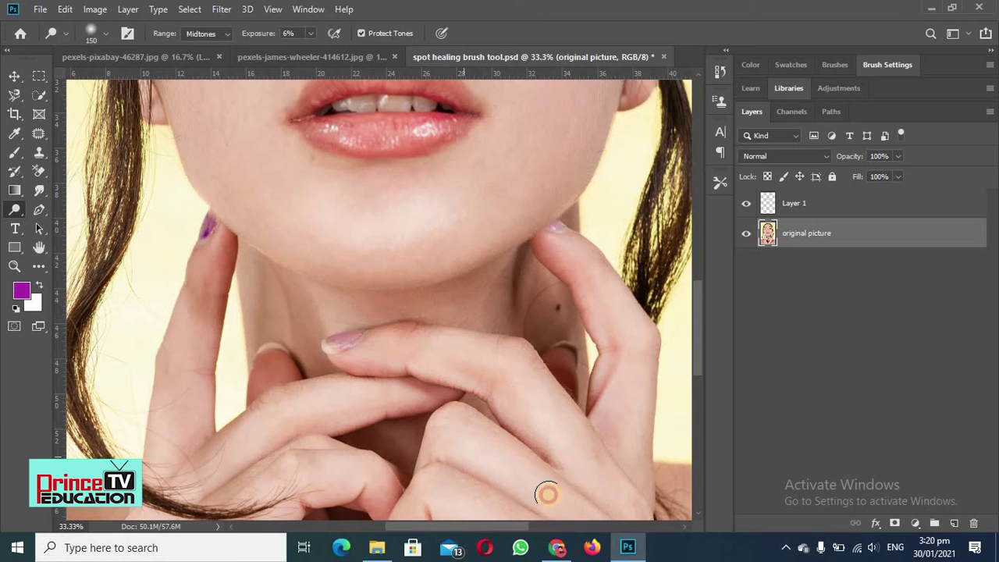
left_click(567, 247)
left_click(574, 252)
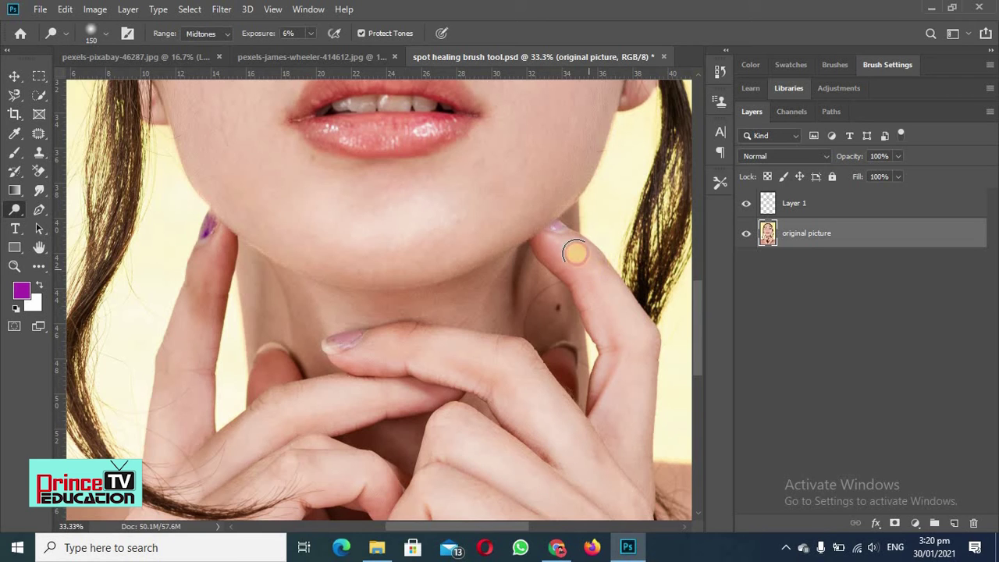
Step: Brighten the skin beside the left eye with the Dodge brush
scroll(497, 370, "up", 3)
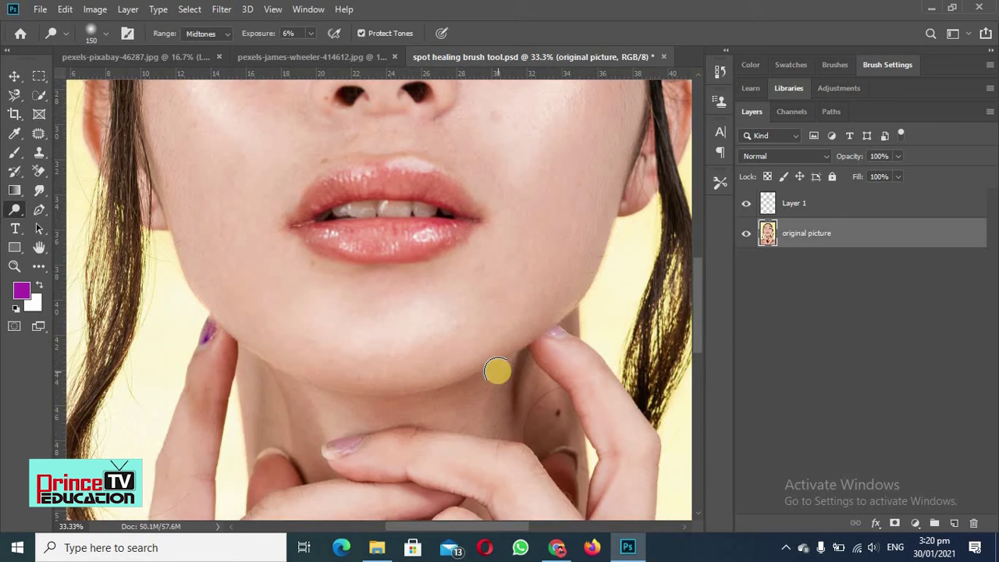
scroll(497, 370, "up", 8)
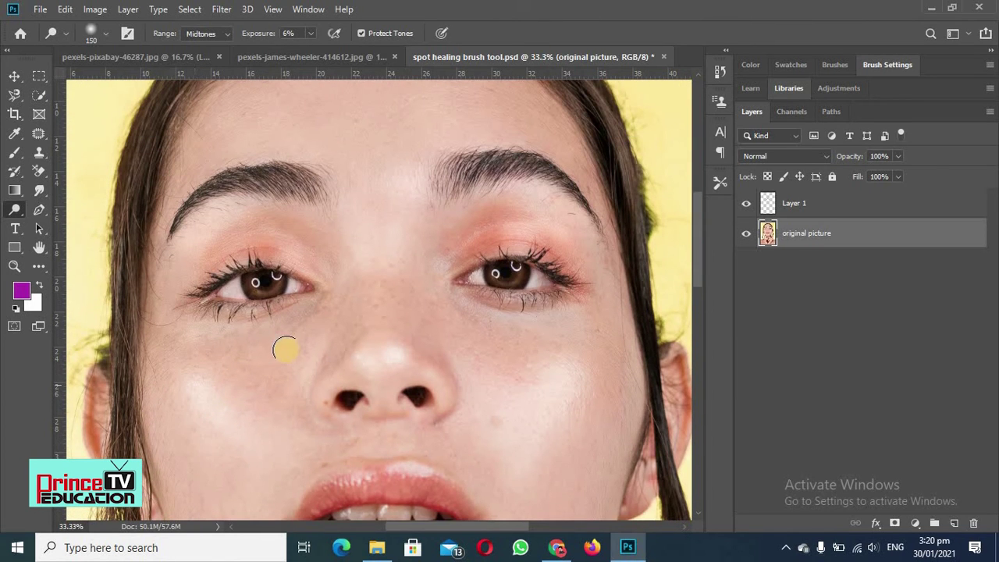
scroll(441, 259, "up", 2)
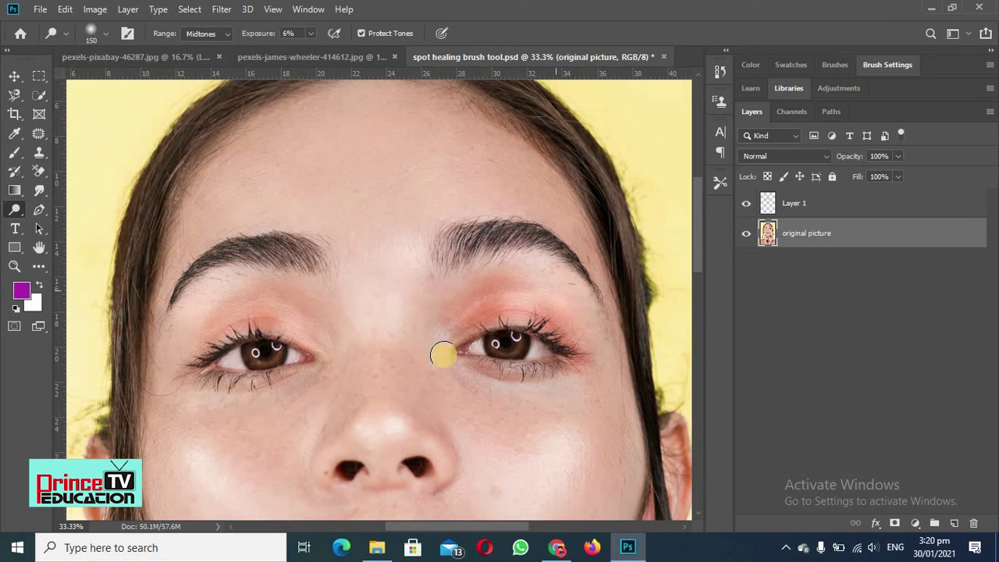
left_click_drag(194, 320, 179, 341)
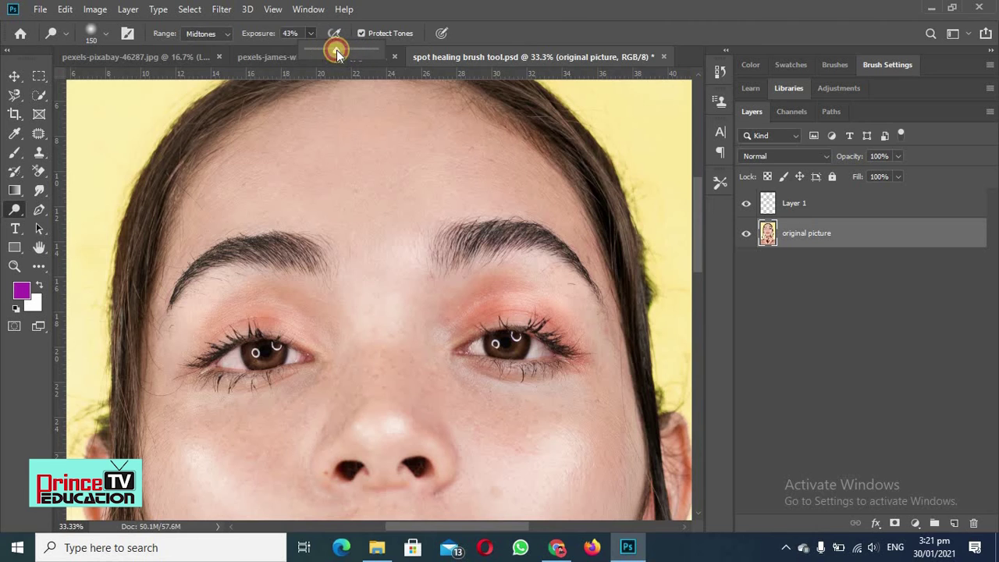
Step: Set Dodge exposure to 58%, shrink the brush to 40 px, and brighten both irises
left_click(261, 386)
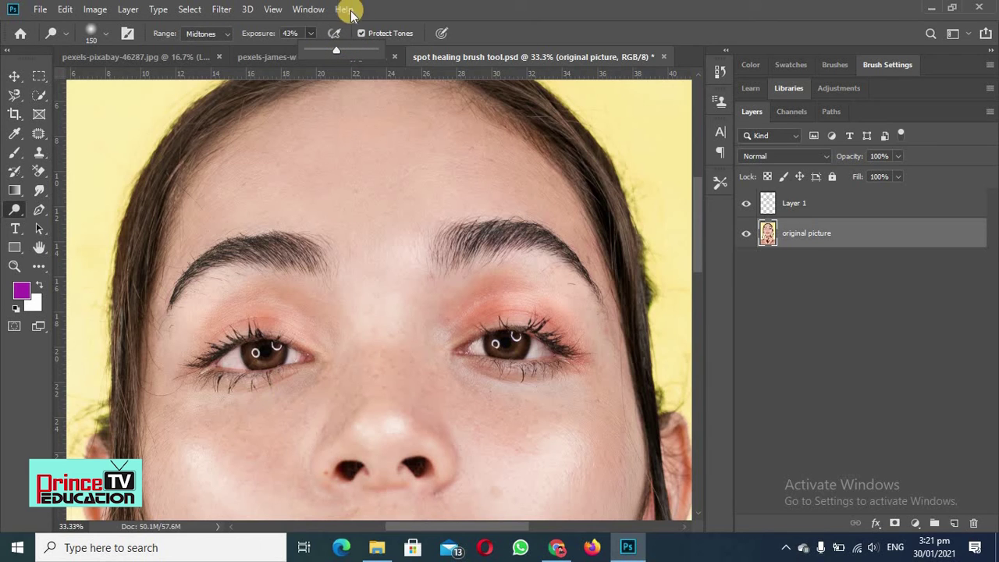
left_click_drag(345, 53, 356, 53)
left_click_drag(201, 375, 234, 367)
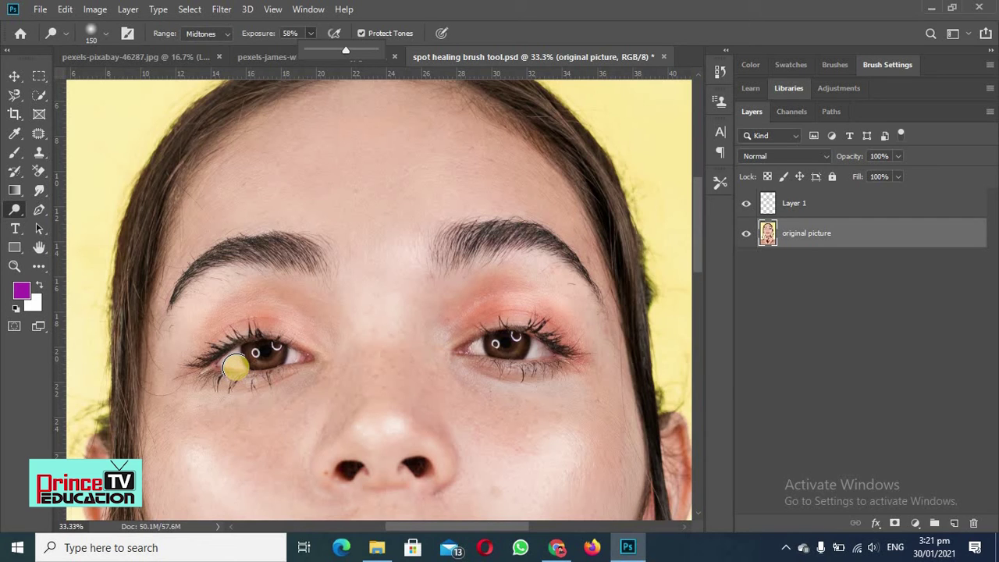
key("bracketleft")
key("bracketleft")
key("bracketleft")
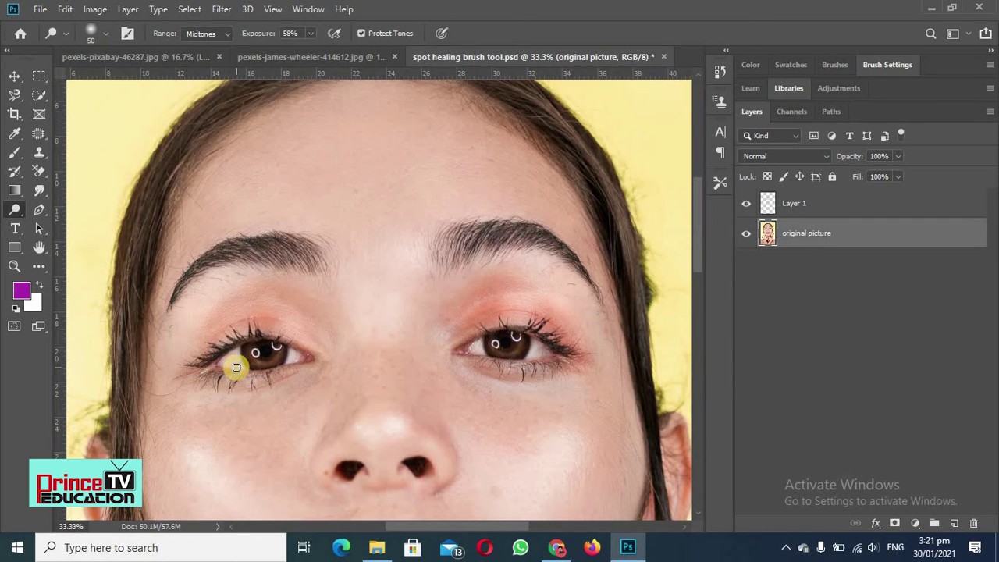
mouse_move(236, 367)
left_mouse_down()
mouse_move(286, 351)
mouse_move(258, 365)
mouse_move(244, 349)
mouse_move(248, 362)
mouse_move(273, 366)
mouse_move(285, 343)
mouse_move(250, 346)
left_mouse_up()
mouse_move(492, 350)
left_mouse_down()
mouse_move(508, 351)
mouse_move(515, 335)
mouse_move(501, 356)
mouse_move(495, 348)
mouse_move(517, 337)
mouse_move(491, 339)
mouse_move(522, 342)
left_mouse_up()
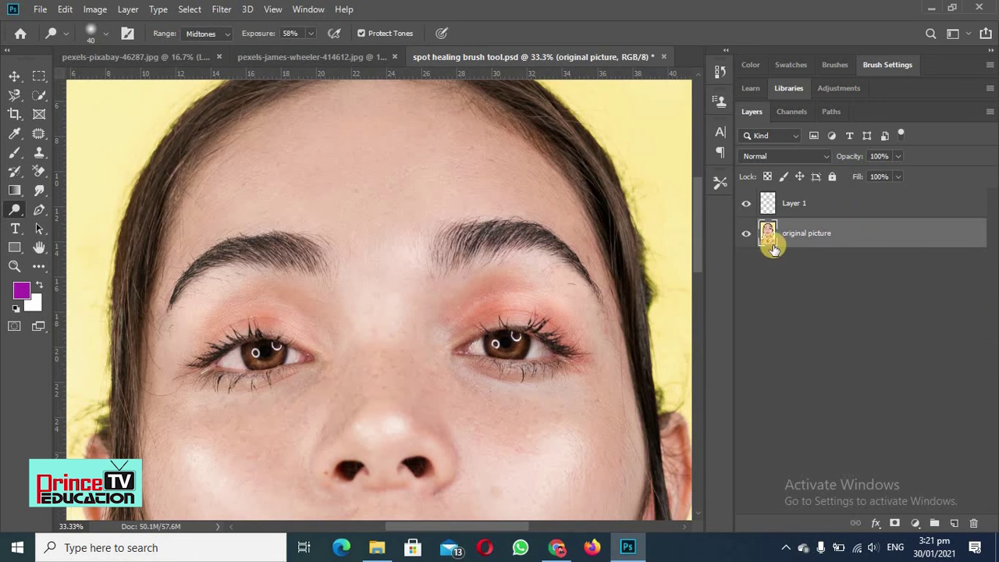
left_click(745, 233)
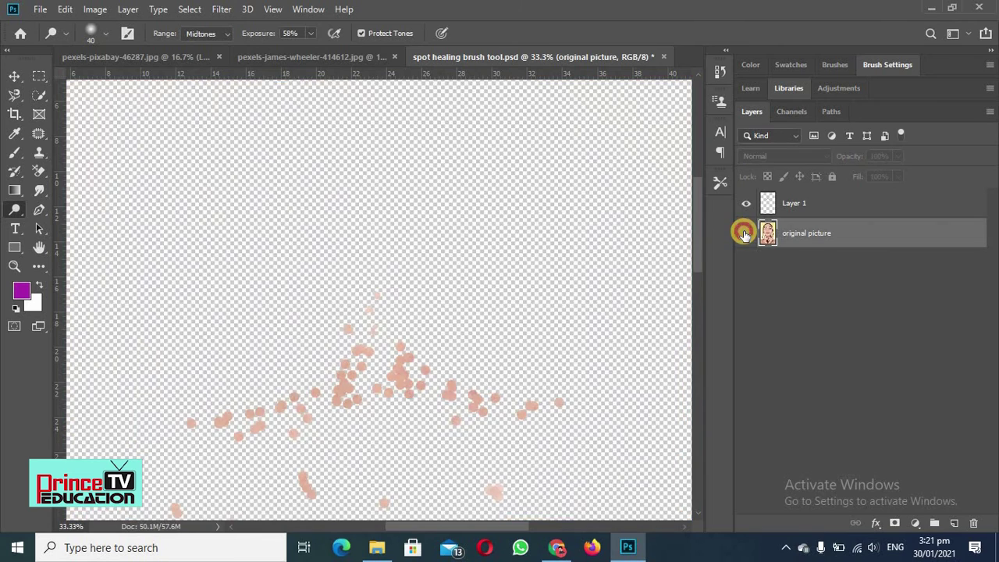
left_click(745, 233)
left_click(745, 234)
left_click(745, 233)
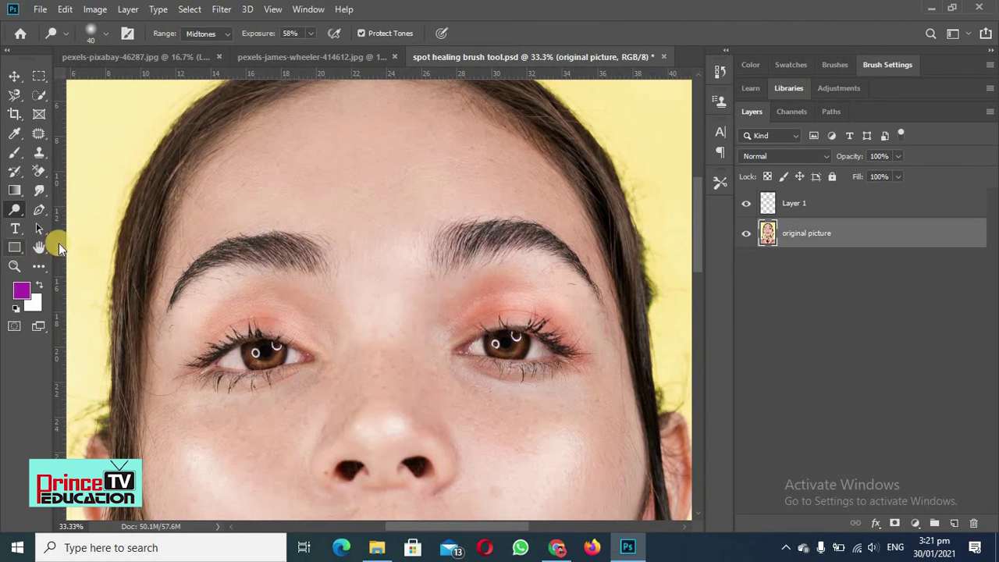
Step: Switch to the Burn tool and darken both eyebrows and the hair edge on the left
right_click(17, 214)
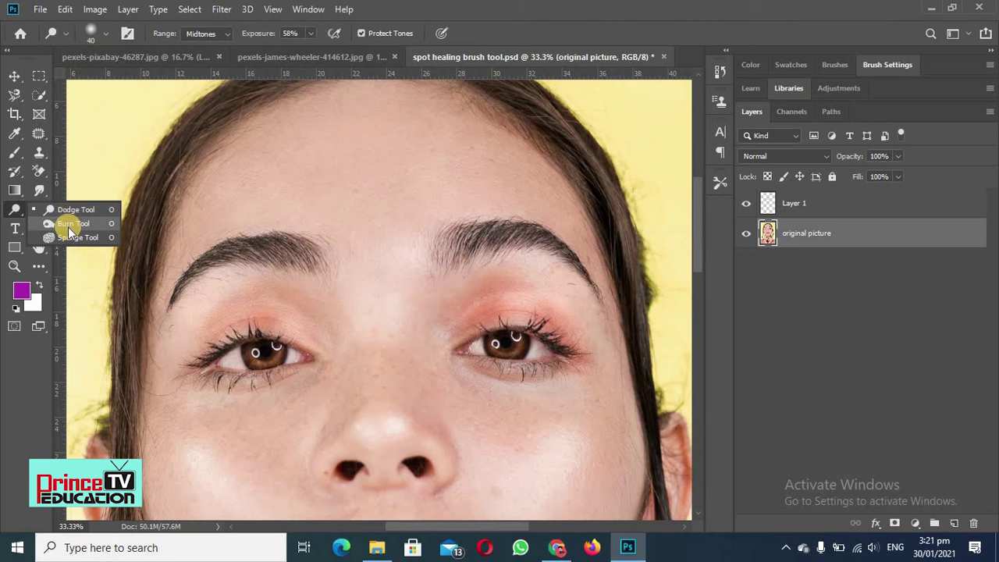
left_click(69, 232)
left_click(314, 265)
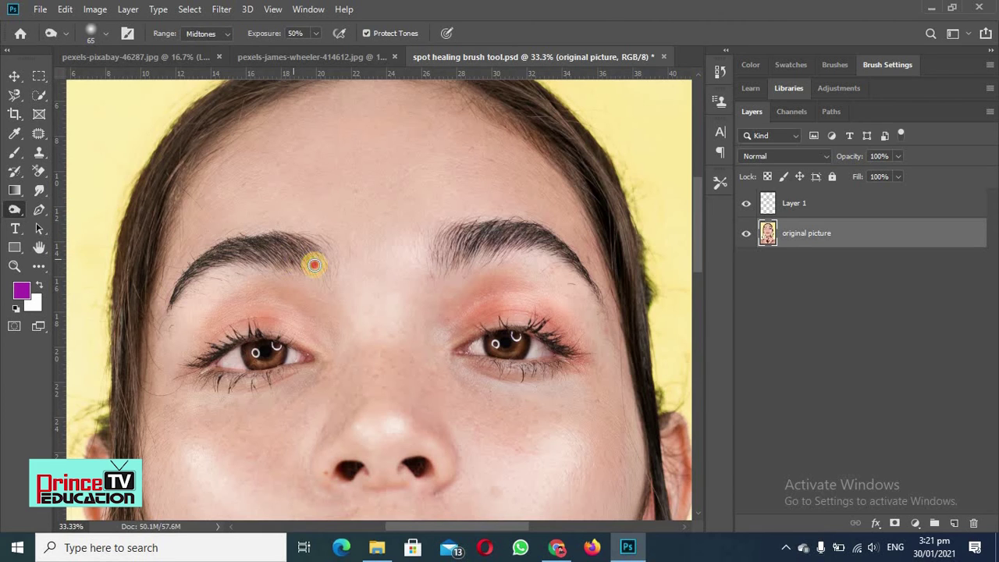
mouse_move(314, 266)
left_mouse_down()
mouse_move(289, 249)
mouse_move(263, 257)
mouse_move(300, 261)
mouse_move(302, 250)
mouse_move(247, 249)
mouse_move(286, 257)
mouse_move(234, 252)
mouse_move(192, 263)
mouse_move(175, 289)
left_mouse_up()
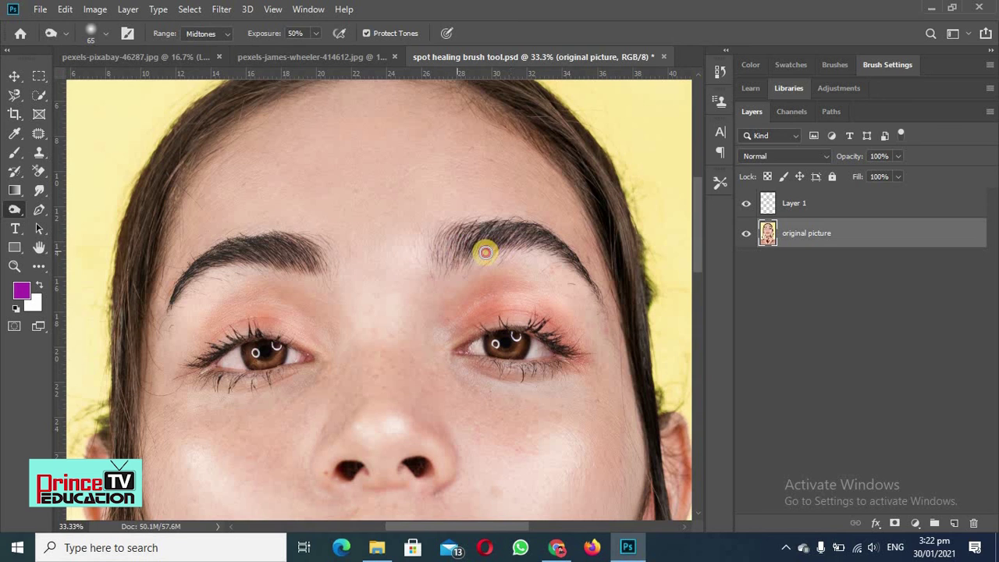
mouse_move(464, 258)
left_mouse_down()
mouse_move(457, 226)
mouse_move(442, 241)
mouse_move(460, 236)
mouse_move(437, 256)
mouse_move(479, 226)
mouse_move(528, 236)
mouse_move(584, 275)
left_mouse_up()
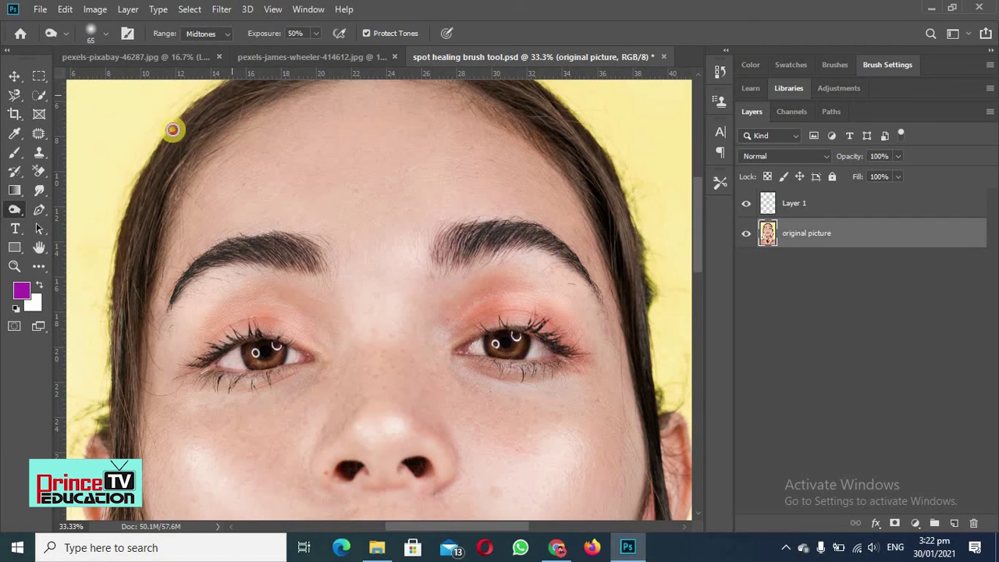
mouse_move(195, 142)
left_mouse_down()
mouse_move(142, 237)
mouse_move(127, 195)
mouse_move(123, 235)
mouse_move(144, 265)
mouse_move(149, 318)
mouse_move(144, 361)
mouse_move(122, 310)
mouse_move(111, 407)
left_mouse_up()
mouse_move(542, 122)
left_mouse_down()
mouse_move(566, 170)
mouse_move(527, 91)
mouse_move(594, 152)
mouse_move(551, 95)
mouse_move(547, 114)
mouse_move(615, 216)
mouse_move(610, 231)
mouse_move(631, 268)
mouse_move(590, 179)
mouse_move(625, 239)
mouse_move(632, 273)
mouse_move(599, 210)
mouse_move(648, 374)
mouse_move(642, 330)
left_mouse_up()
Step: Burn along the hair edge on the right side of the face
scroll(642, 330, "down", 1)
mouse_move(643, 294)
left_mouse_down()
mouse_move(655, 348)
mouse_move(631, 229)
left_mouse_up()
scroll(630, 235, "down", 1)
scroll(629, 235, "down", 1)
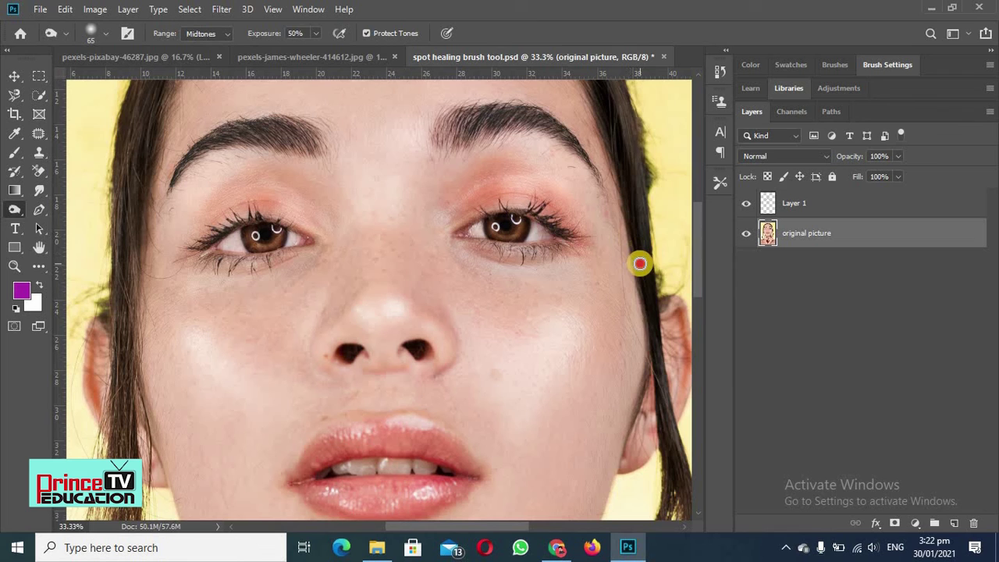
mouse_move(640, 263)
left_mouse_down()
mouse_move(681, 444)
mouse_move(671, 402)
mouse_move(661, 429)
left_mouse_up()
scroll(664, 398, "down", 2)
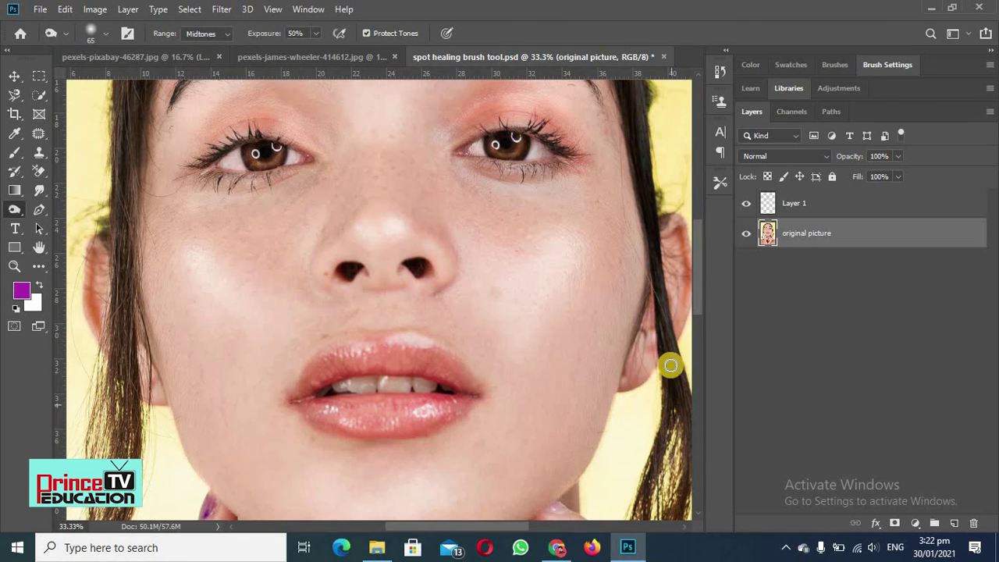
mouse_move(668, 363)
left_mouse_down()
mouse_move(674, 447)
mouse_move(679, 382)
mouse_move(674, 406)
mouse_move(655, 411)
mouse_move(660, 395)
mouse_move(639, 373)
mouse_move(648, 337)
mouse_move(639, 391)
mouse_move(624, 407)
mouse_move(628, 386)
mouse_move(677, 384)
left_mouse_up()
scroll(680, 394, "down", 2)
scroll(680, 394, "down", 2)
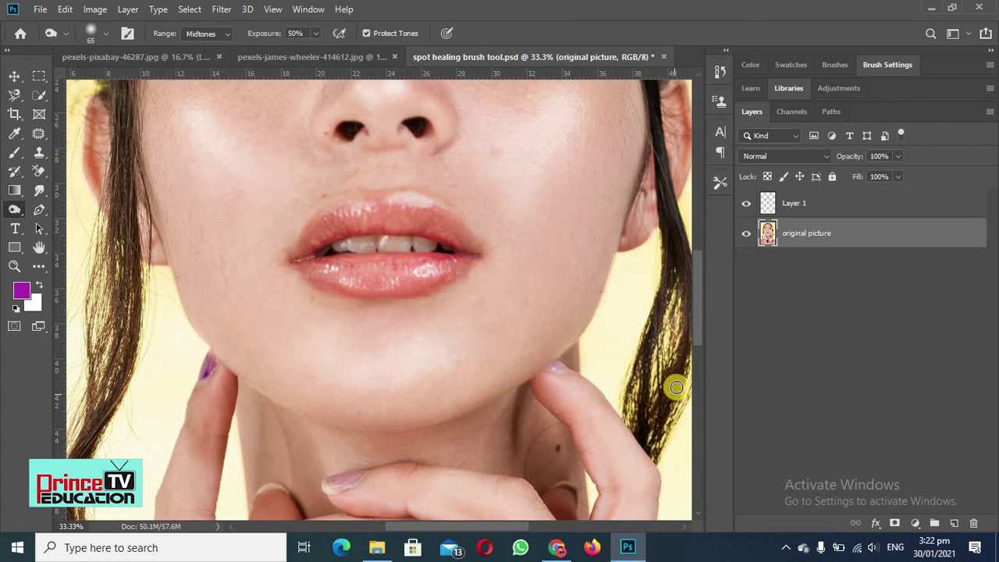
scroll(546, 398, "down", 4)
Step: Darken the shadow between the fingers with the Burn tool
mouse_move(412, 395)
left_mouse_down()
mouse_move(363, 401)
mouse_move(403, 389)
mouse_move(370, 402)
mouse_move(403, 439)
mouse_move(412, 406)
mouse_move(376, 389)
mouse_move(422, 394)
mouse_move(408, 405)
mouse_move(417, 388)
mouse_move(348, 401)
mouse_move(400, 415)
mouse_move(357, 421)
mouse_move(393, 430)
mouse_move(372, 419)
mouse_move(353, 294)
mouse_move(361, 337)
mouse_move(342, 313)
mouse_move(382, 394)
left_mouse_up()
scroll(407, 385, "down", 2)
scroll(407, 384, "down", 2)
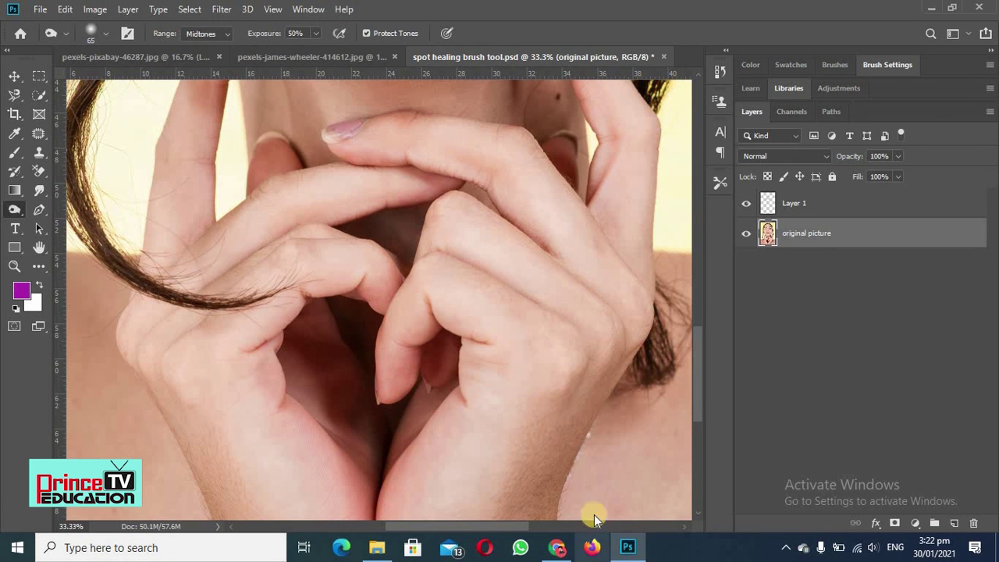
scroll(441, 316, "up", 7)
scroll(319, 334, "up", 4)
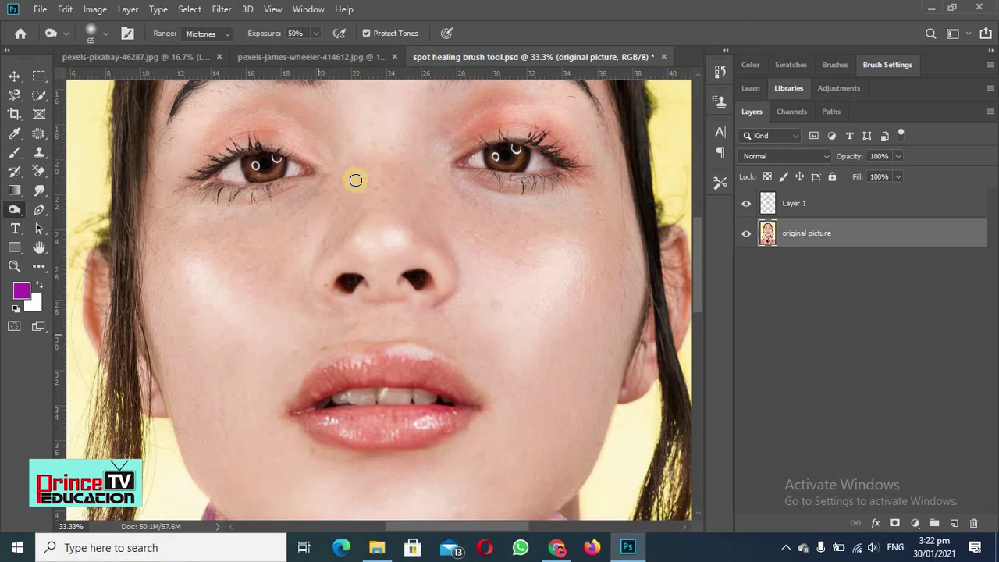
scroll(133, 345, "up", 3)
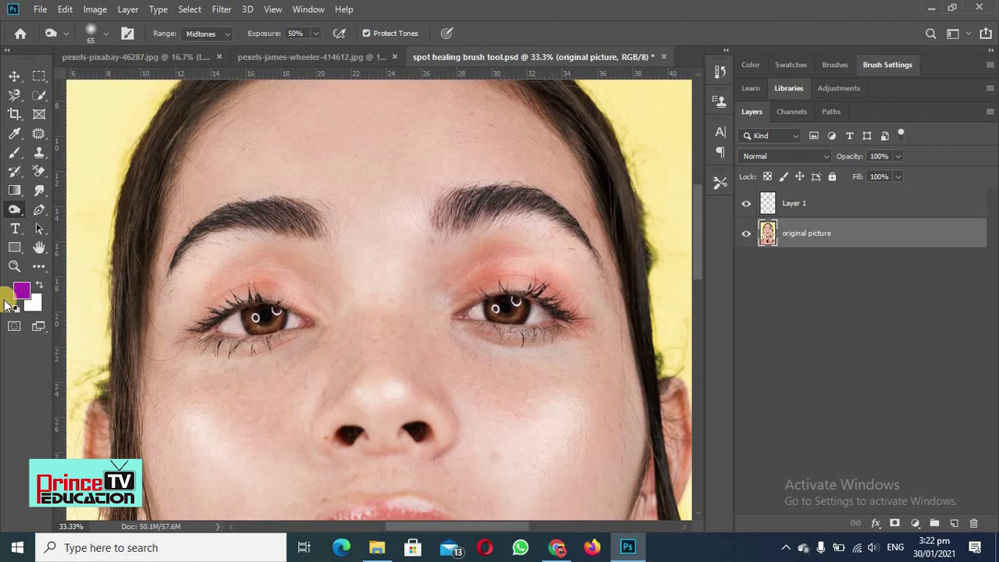
scroll(229, 299, "down", 2)
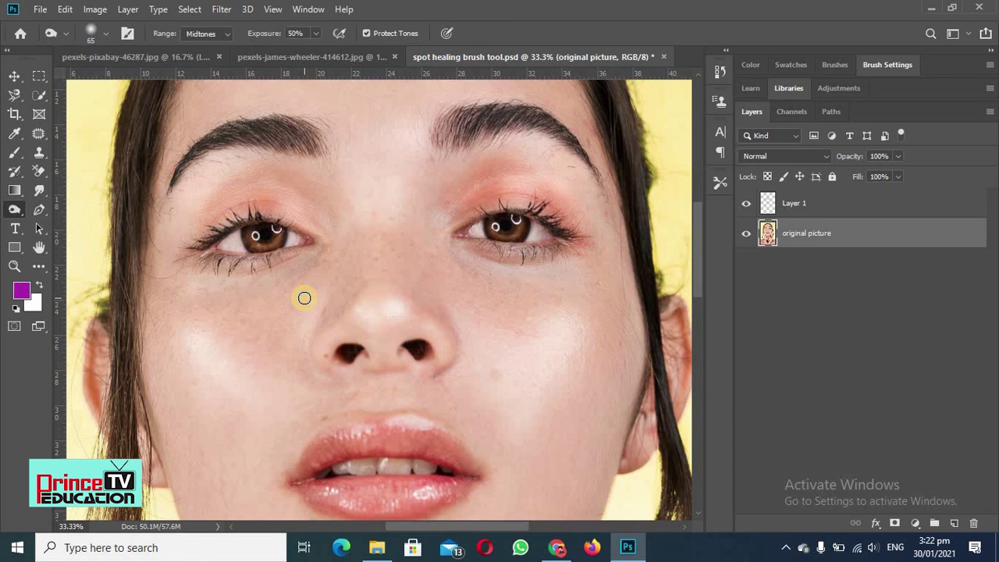
Step: Zoom out to 12.5% to review the whole retouched portrait, then bring up the toning tools
key("z")
left_click(304, 297, "alt")
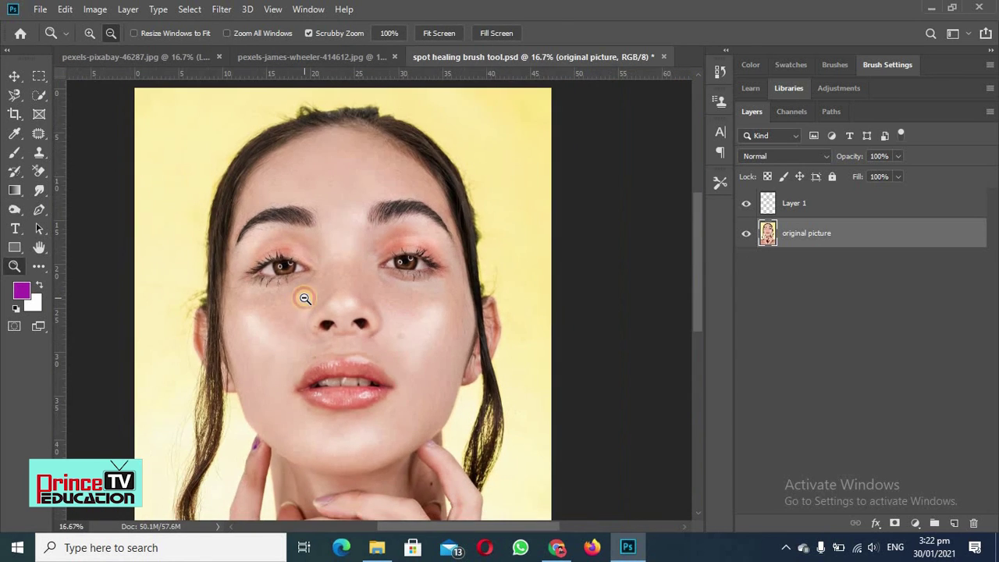
left_click(305, 297, "alt")
key("o")
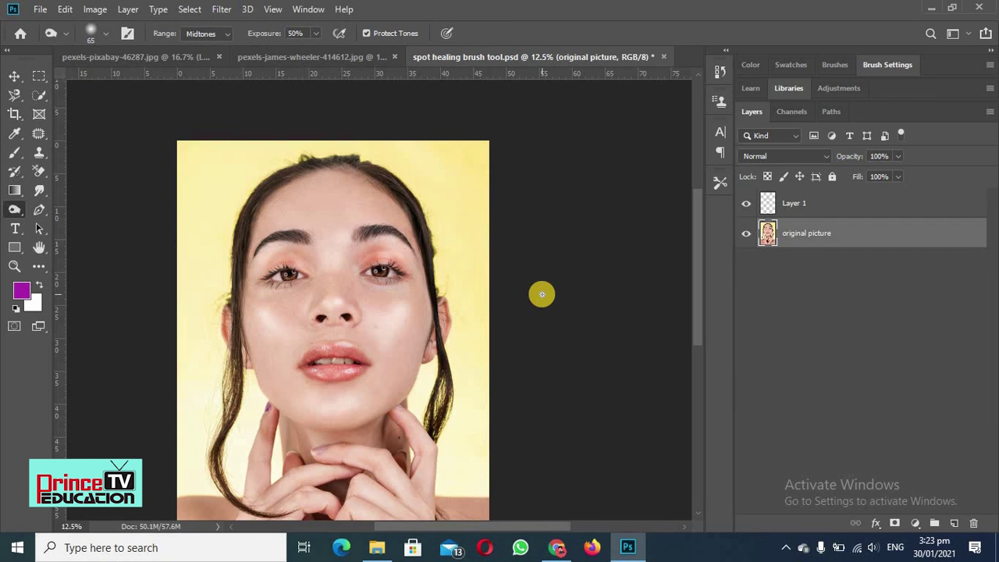
left_click(13, 212)
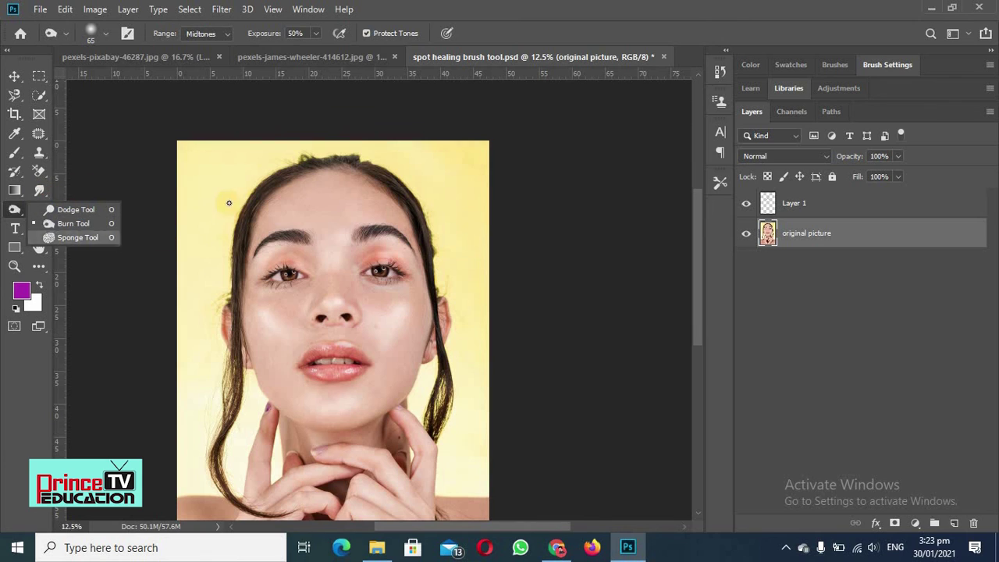